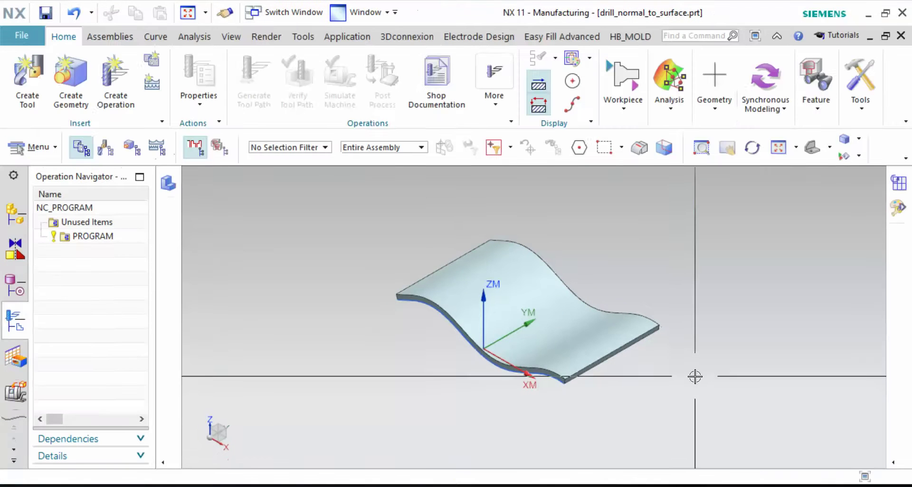
# Step: Set the thickened sheet body to 59 translucency with Edit Object Display (Ctrl+J), then deselect it
pyautogui.scroll(2, 537, 307)
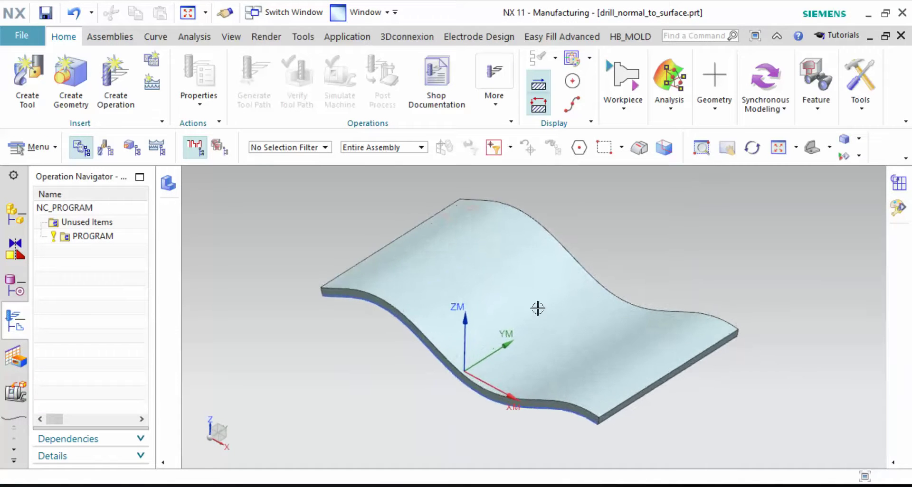
pyautogui.click(533, 299)
pyautogui.hotkey('ctrl', 'j')
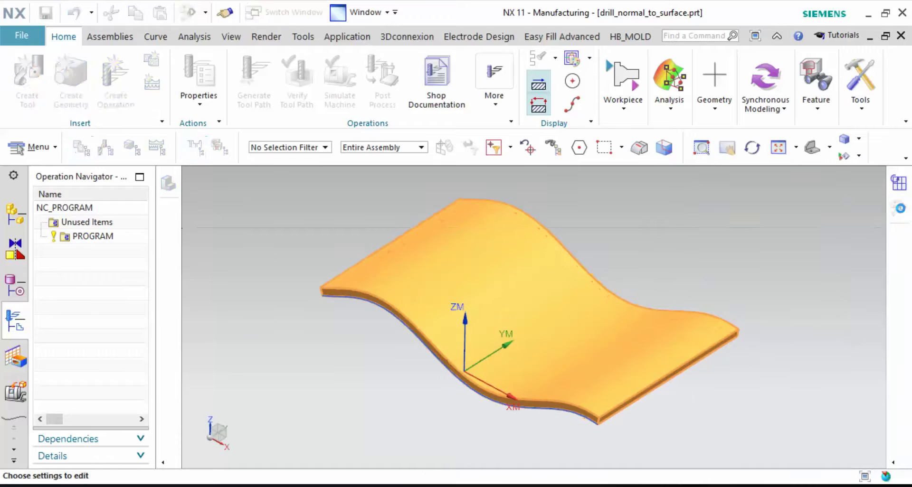
pyautogui.moveTo(53, 207); pyautogui.dragTo(154, 207)
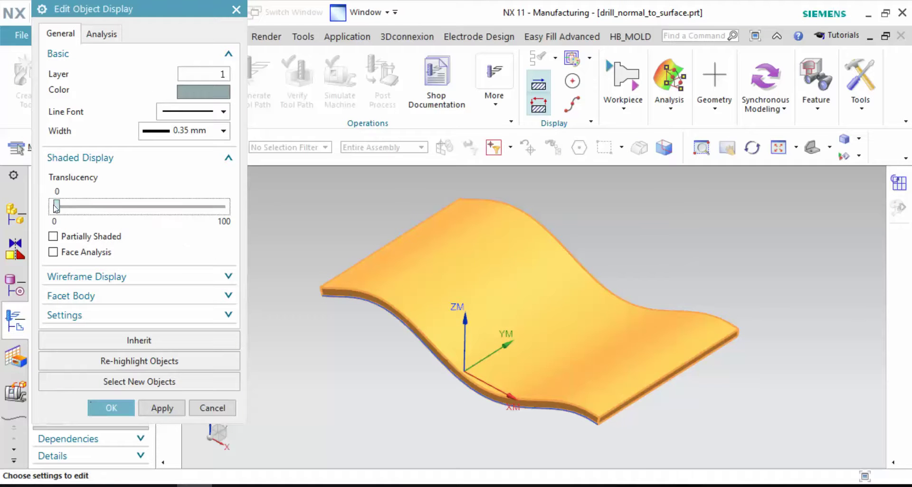
pyautogui.click(111, 408)
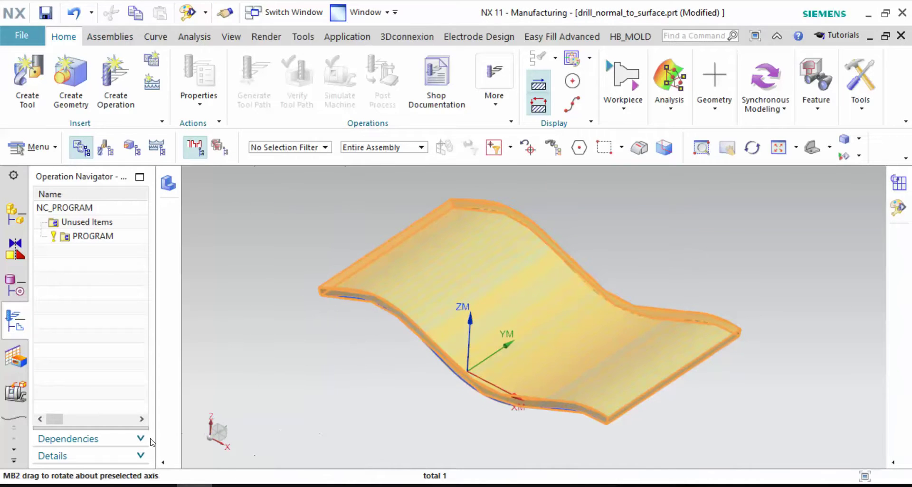
pyautogui.press('Escape')
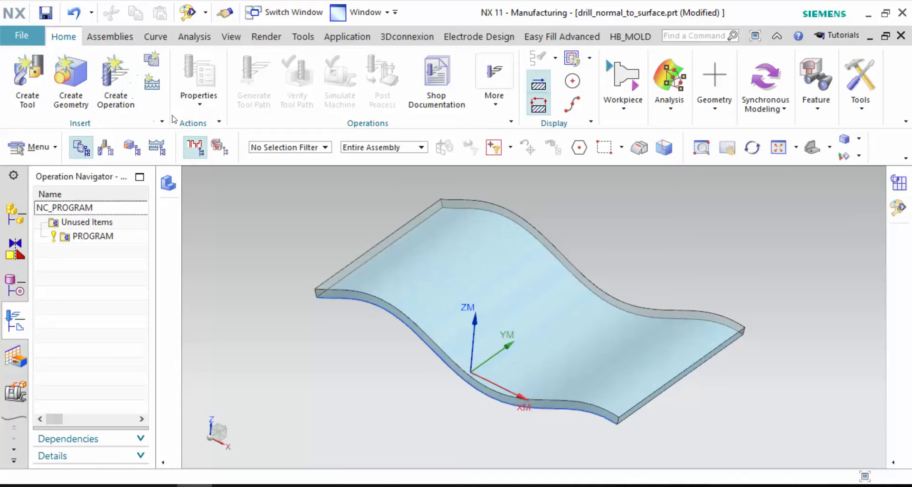
pyautogui.click(41, 150)
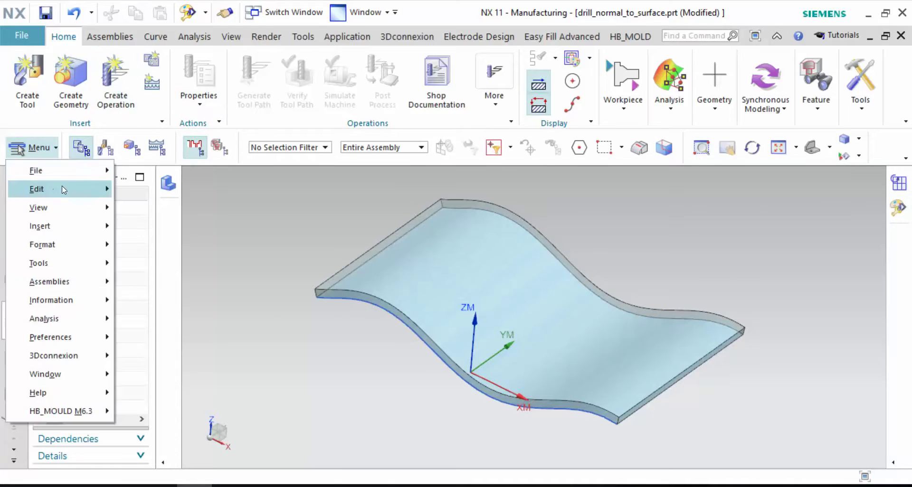
pyautogui.moveTo(40, 226)
pyautogui.moveTo(160, 237)
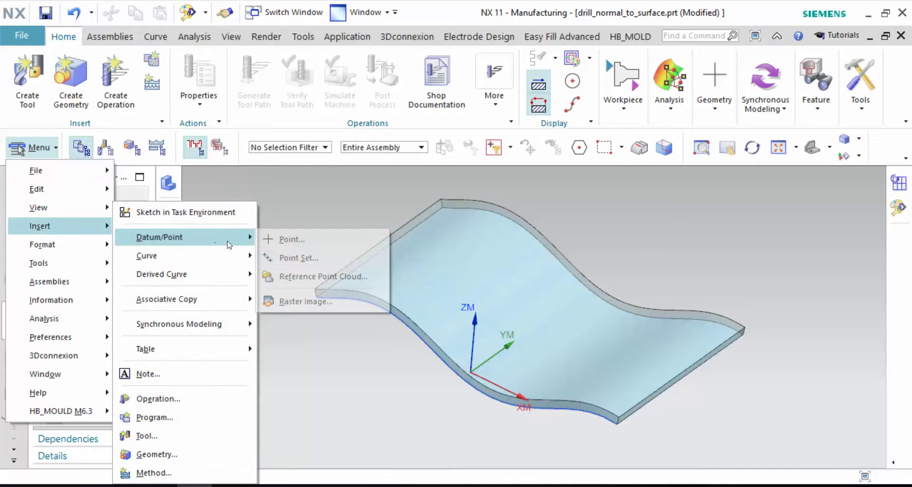
# Step: Create a 5 by 4 Face Points by Pattern set on the top face, spanning U 10–90% and V 15–85%
pyautogui.click(319, 257)
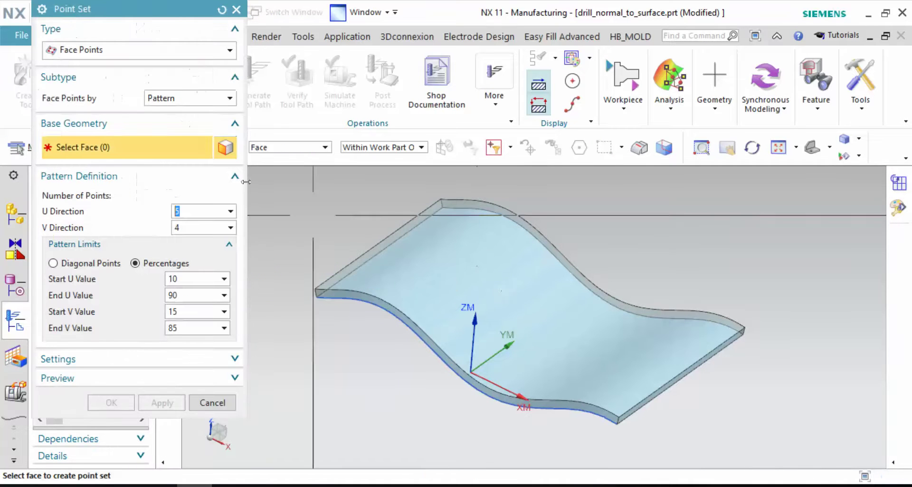
pyautogui.click(471, 284)
pyautogui.moveTo(472, 284); pyautogui.dragTo(393, 319, button='middle')
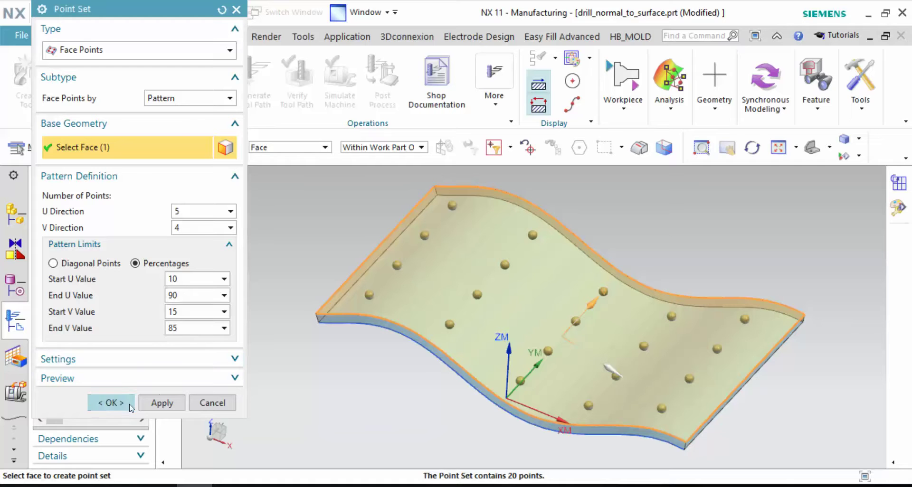
pyautogui.click(110, 403)
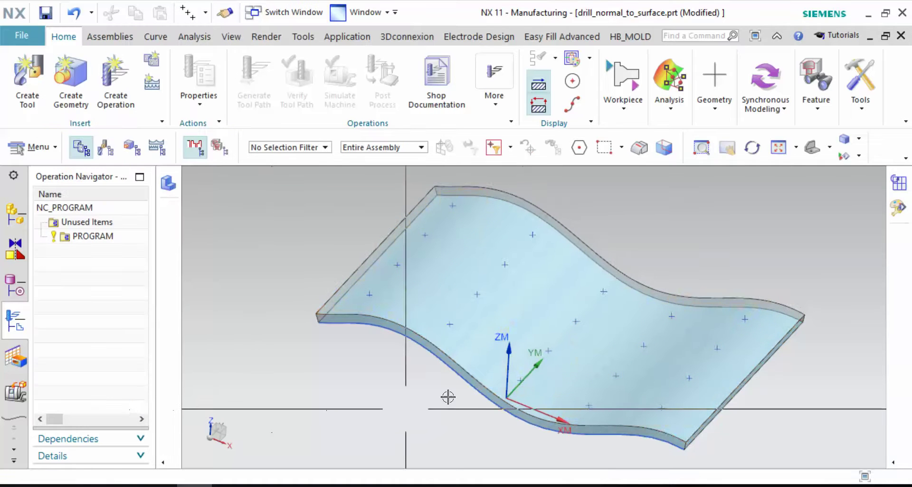
pyautogui.moveTo(447, 396); pyautogui.dragTo(688, 253, button='middle')
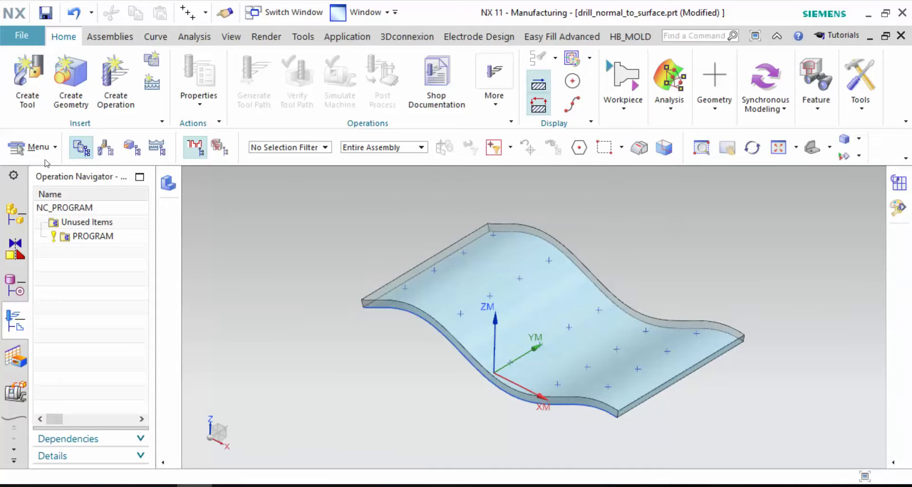
# Step: Create DRILLING_1 with STD_DRILL, WORKPIECE and DRILL_METHOD, and box-select the 20 surface points as holes
pyautogui.click(116, 78)
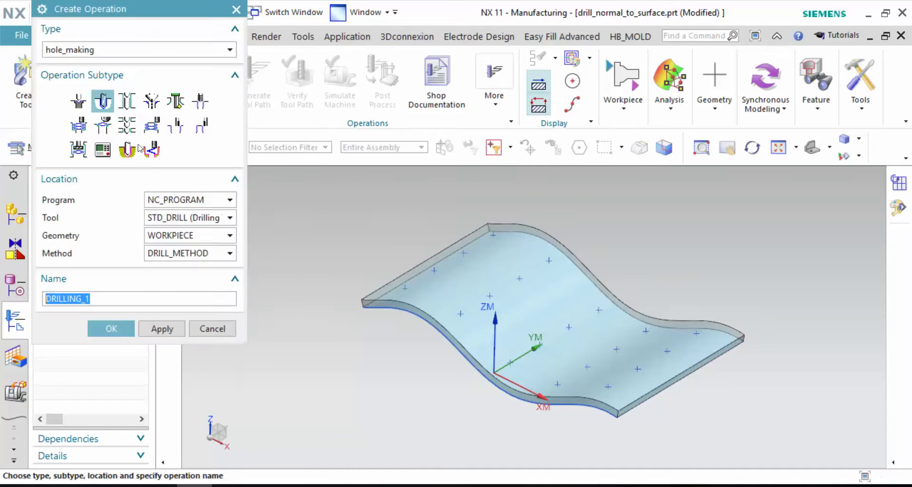
pyautogui.click(209, 221)
pyautogui.click(209, 222)
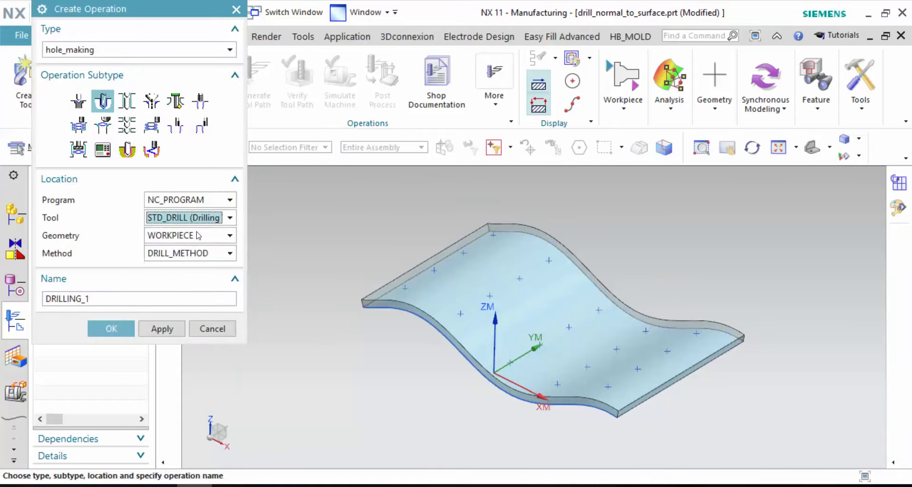
pyautogui.click(197, 237)
pyautogui.click(196, 239)
pyautogui.click(194, 252)
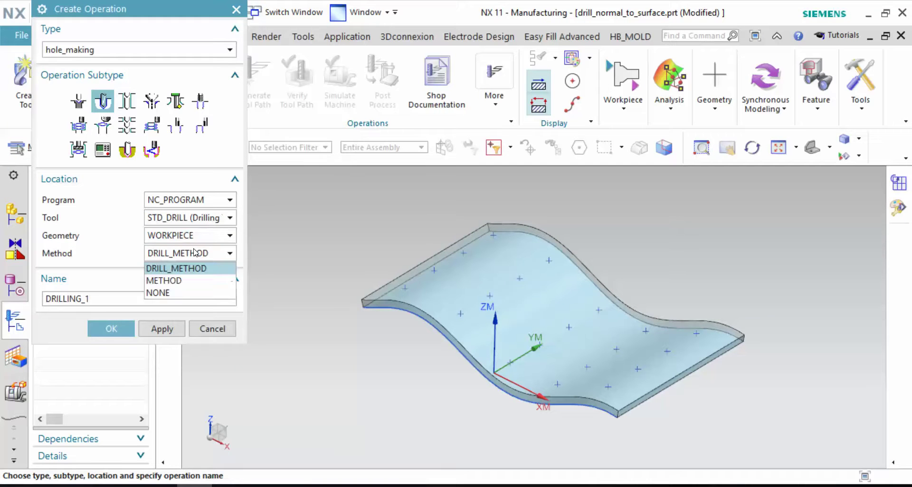
pyautogui.click(194, 252)
pyautogui.click(123, 331)
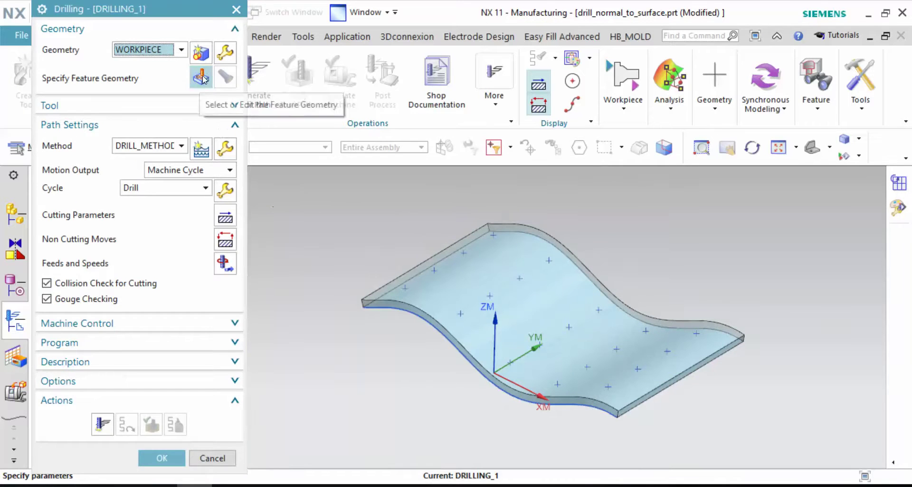
pyautogui.click(201, 78)
pyautogui.moveTo(308, 191)
pyautogui.mouseDown()
pyautogui.moveTo(748, 403)
pyautogui.moveTo(796, 446)
pyautogui.mouseUp()
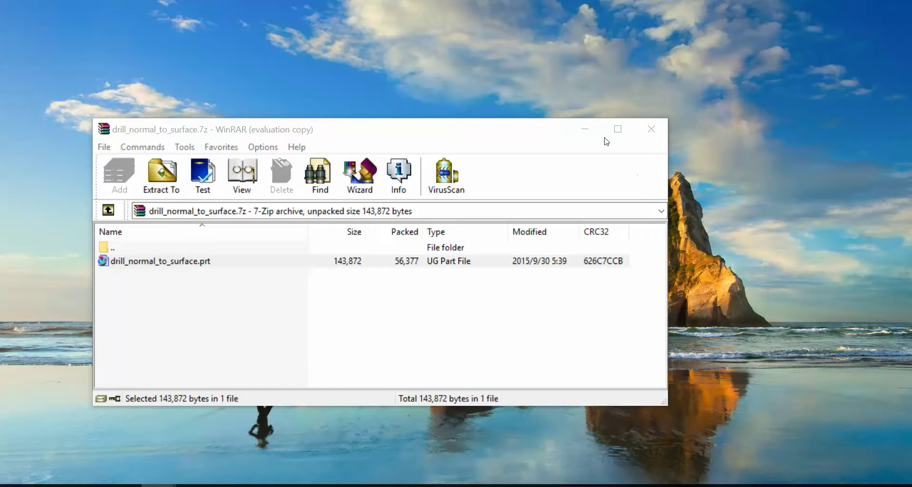
# Step: Minimize the WinRAR window showing drill_normal_to_surface.7z
pyautogui.click(584, 129)
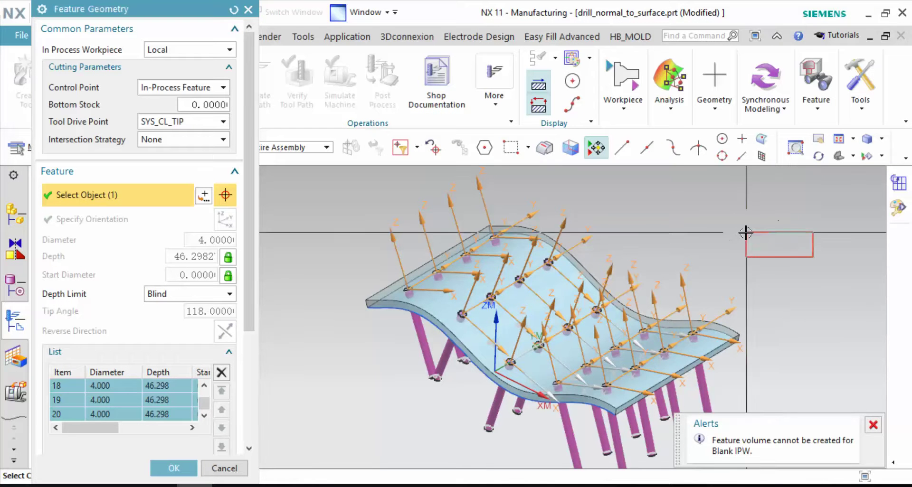
# Step: Give all 20 hole features a user-defined depth of 5 and confirm the feature geometry
pyautogui.moveTo(725, 236); pyautogui.dragTo(726, 250, button='middle')
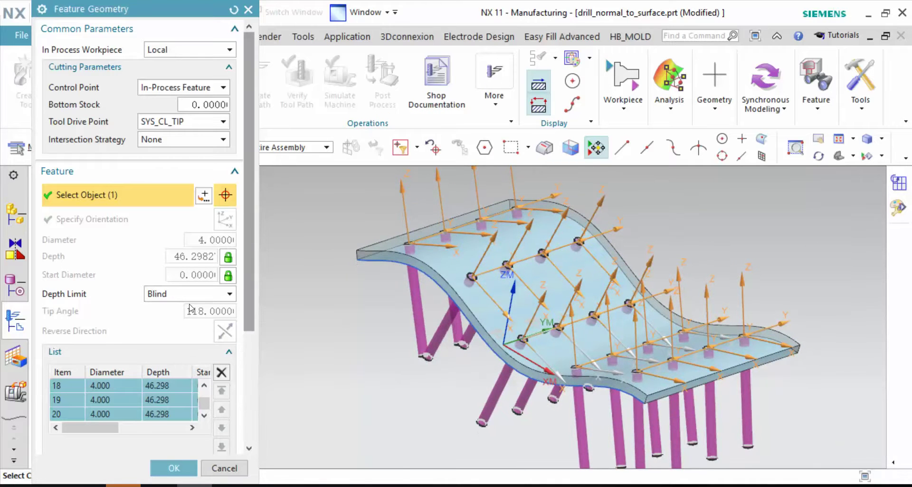
pyautogui.click(228, 259)
pyautogui.click(266, 248)
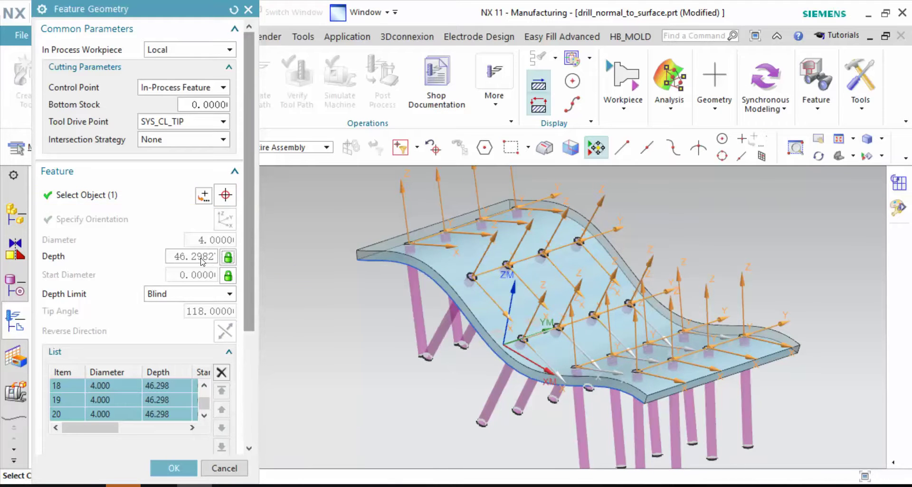
pyautogui.doubleClick(200, 257)
pyautogui.write('5')
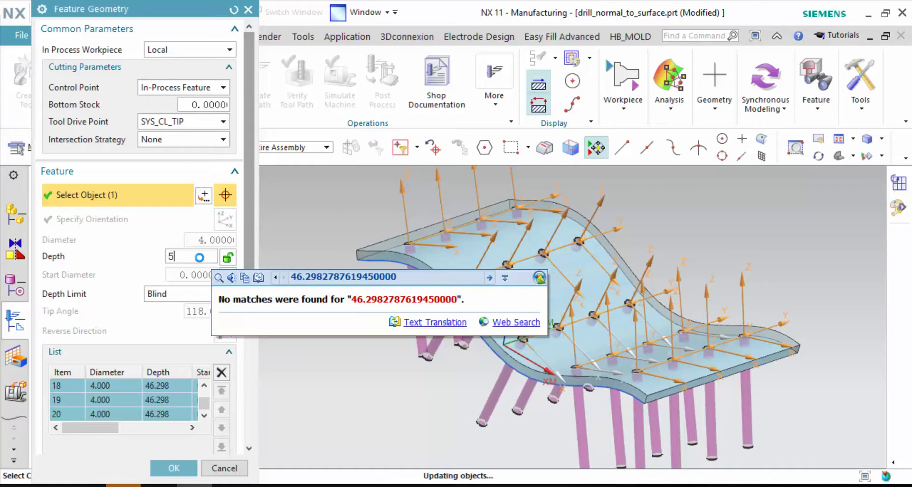
pyautogui.press('Return')
pyautogui.moveTo(617, 332); pyautogui.dragTo(731, 322, button='middle')
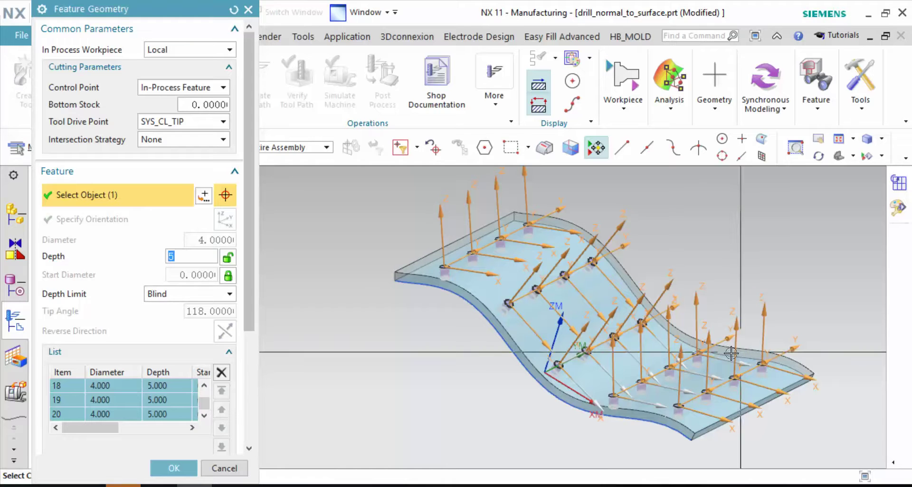
pyautogui.click(175, 468)
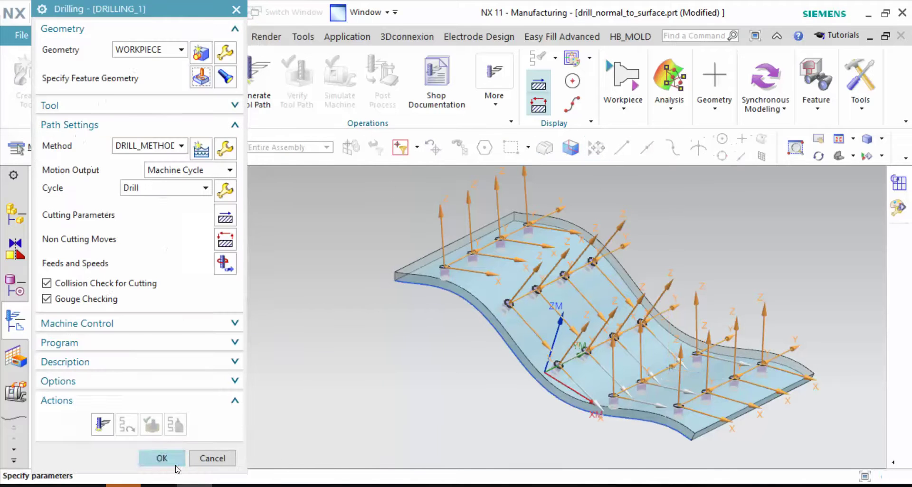
# Step: Generate the DRILLING_1 toolpath and inspect it from two angles before closing the dialog
pyautogui.click(99, 424)
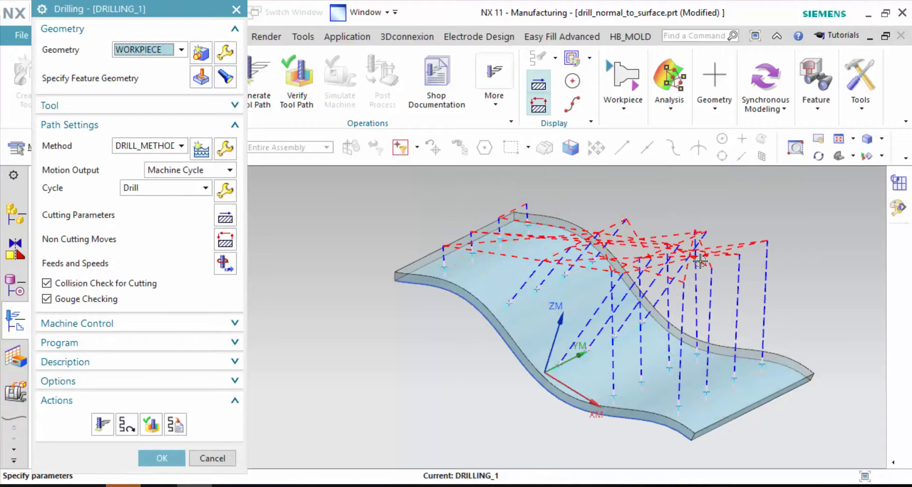
pyautogui.moveTo(699, 261); pyautogui.dragTo(625, 296, button='middle')
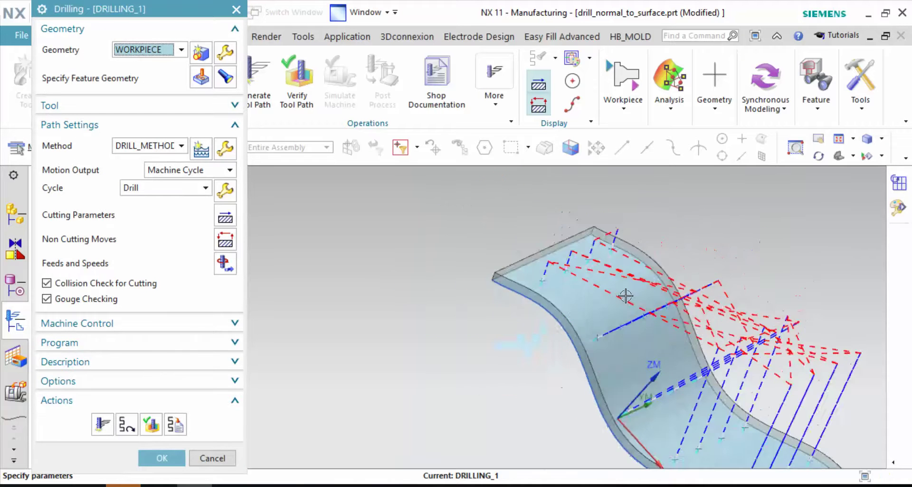
pyautogui.moveTo(626, 296)
pyautogui.mouseDown(button='middle')
pyautogui.moveTo(750, 293)
pyautogui.moveTo(716, 304)
pyautogui.mouseUp(button='middle')
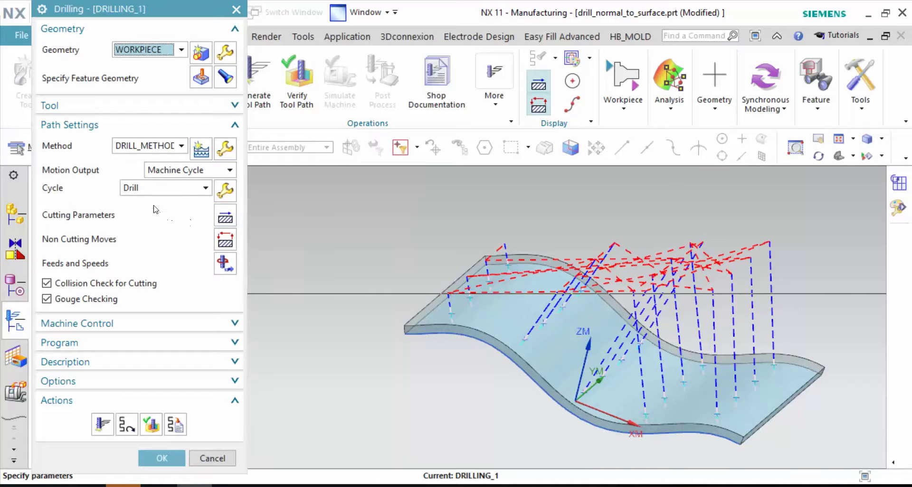
pyautogui.press('Escape')
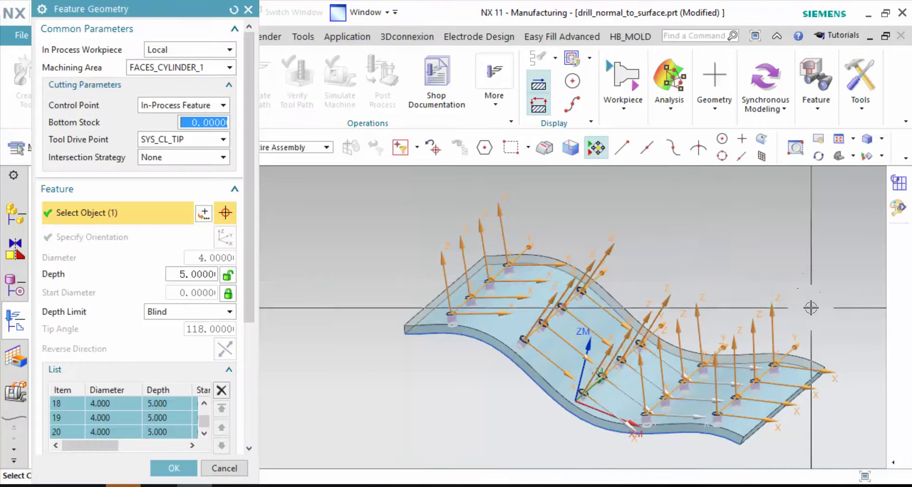
# Step: Step through the hole list rows 15–20 to see where each hole lies on the plate
pyautogui.scroll(2, 813, 327)
pyautogui.scroll(3, 800, 330)
pyautogui.scroll(2, 707, 337)
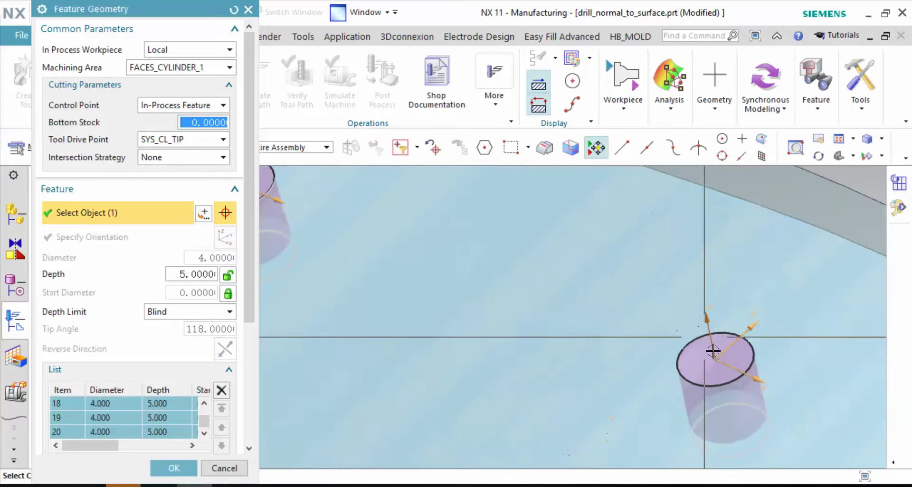
pyautogui.scroll(-7, 720, 361)
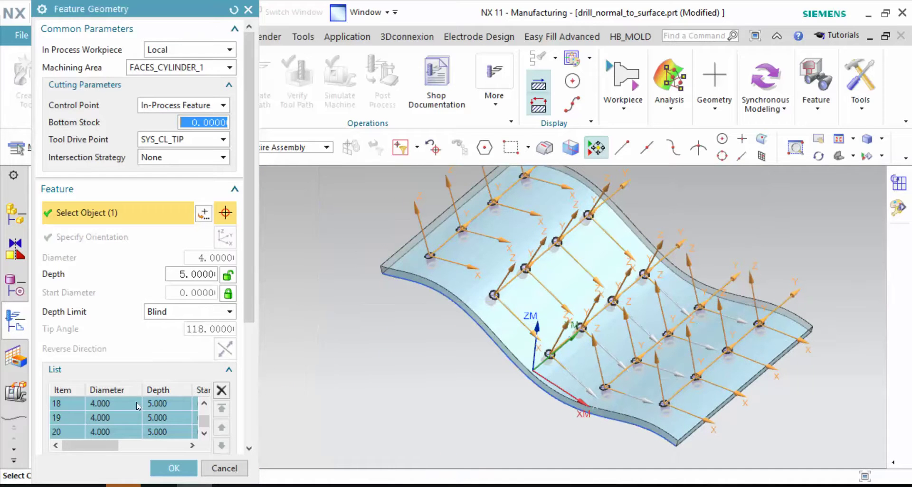
pyautogui.scroll(-3, 157, 422)
pyautogui.click(142, 330)
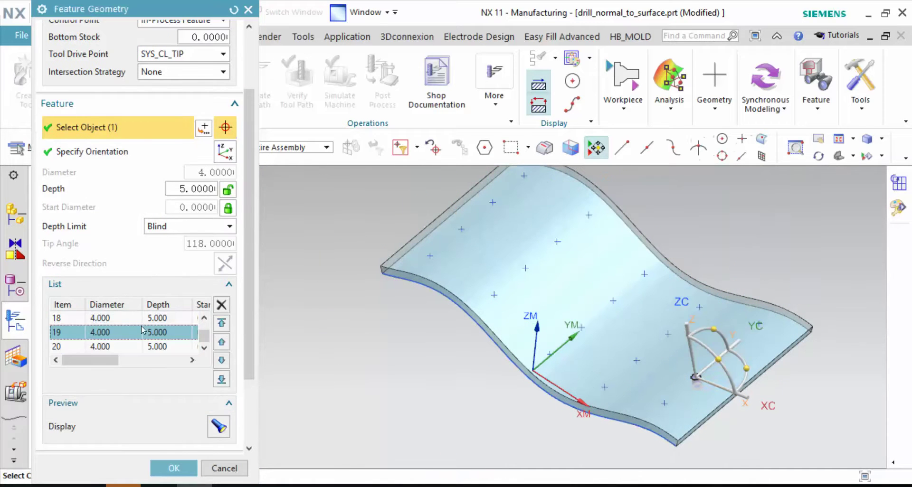
pyautogui.click(147, 321)
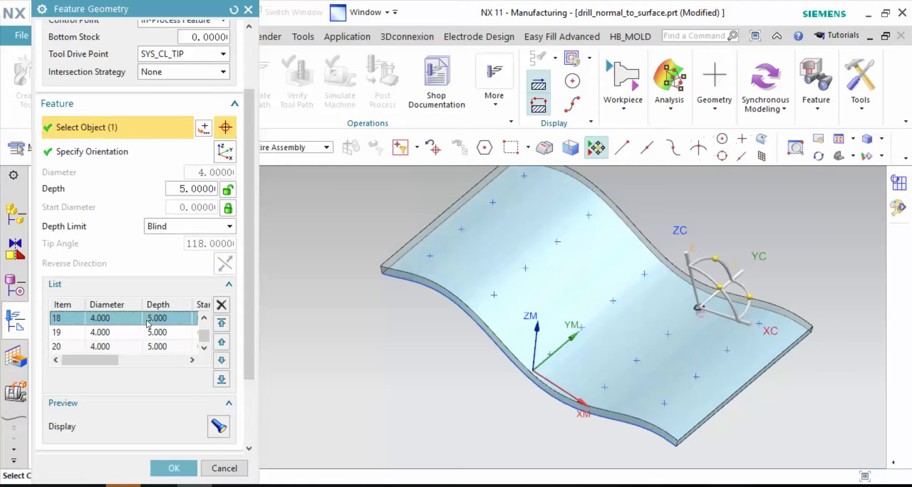
pyautogui.click(138, 346)
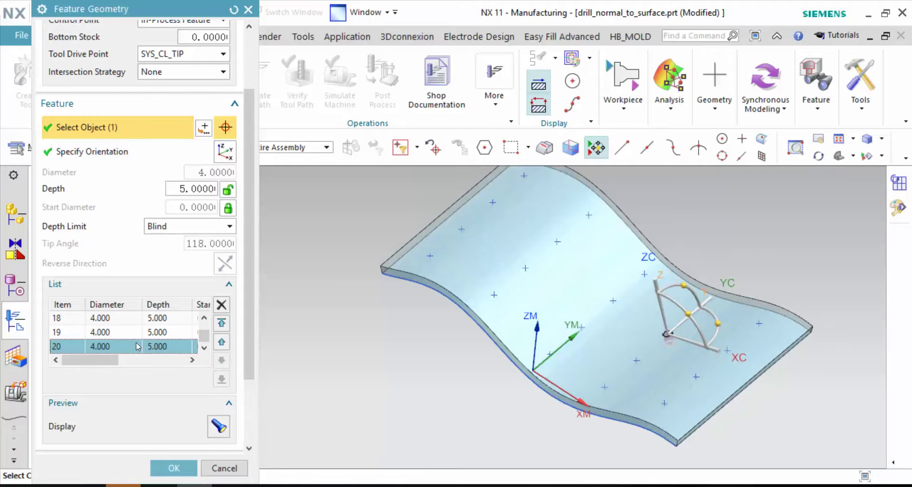
pyautogui.scroll(-3, 137, 343)
pyautogui.click(133, 294)
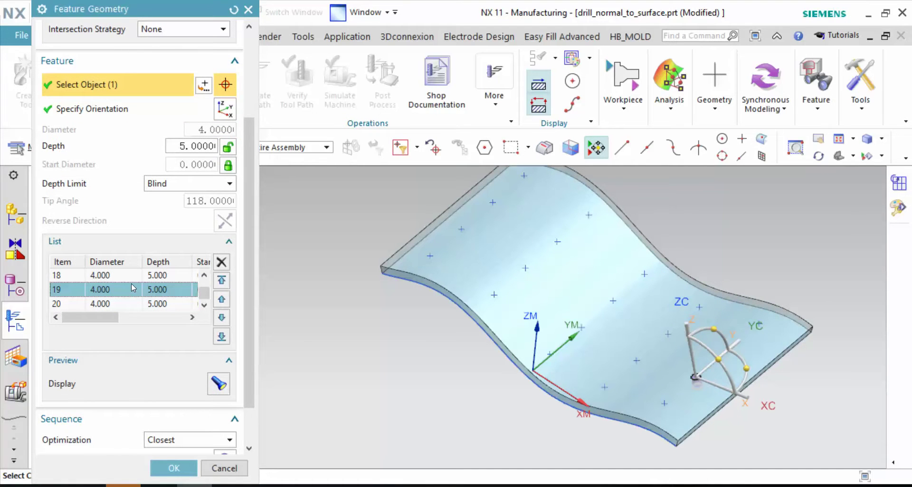
pyautogui.press('Up')
pyautogui.scroll(1, 132, 298)
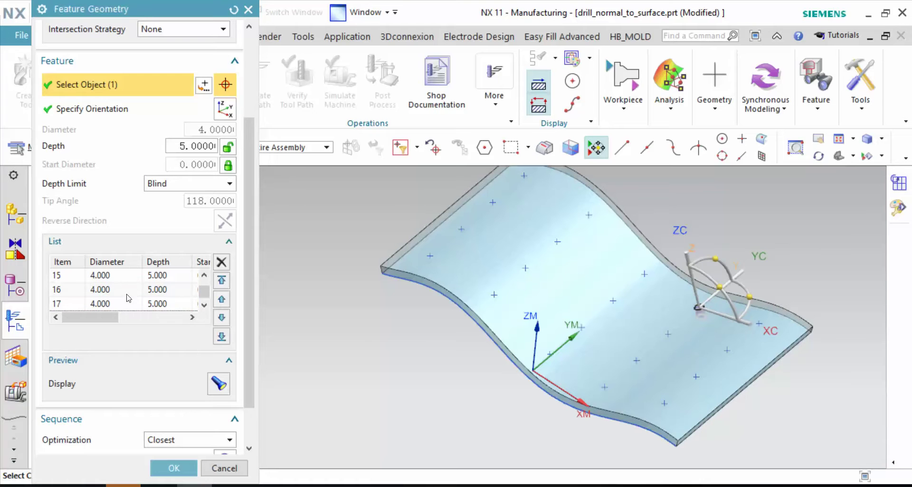
pyautogui.click(119, 304)
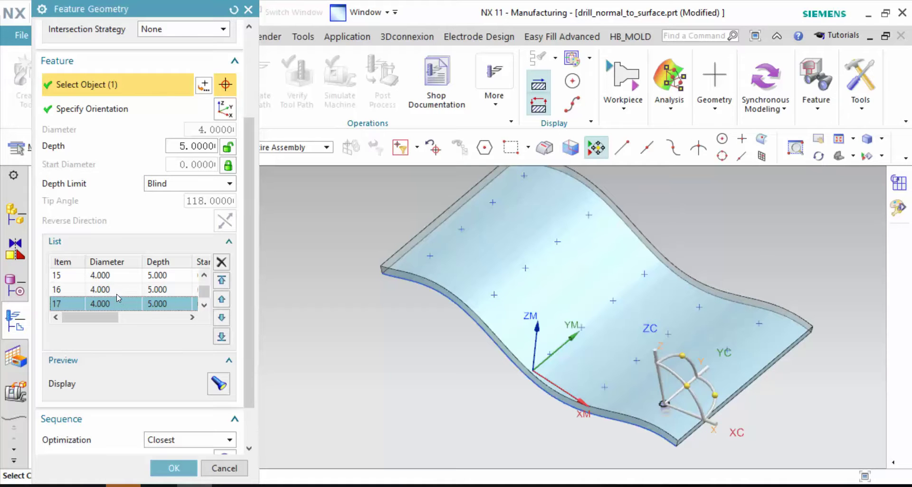
pyautogui.click(119, 290)
pyautogui.click(120, 280)
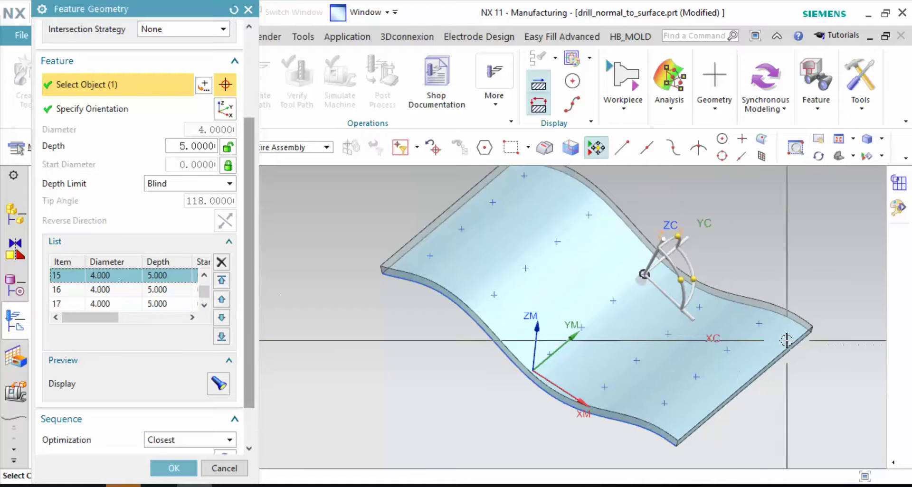
# Step: Select hole 10 at the plate's right edge and move it to the top of the list
pyautogui.click(758, 325)
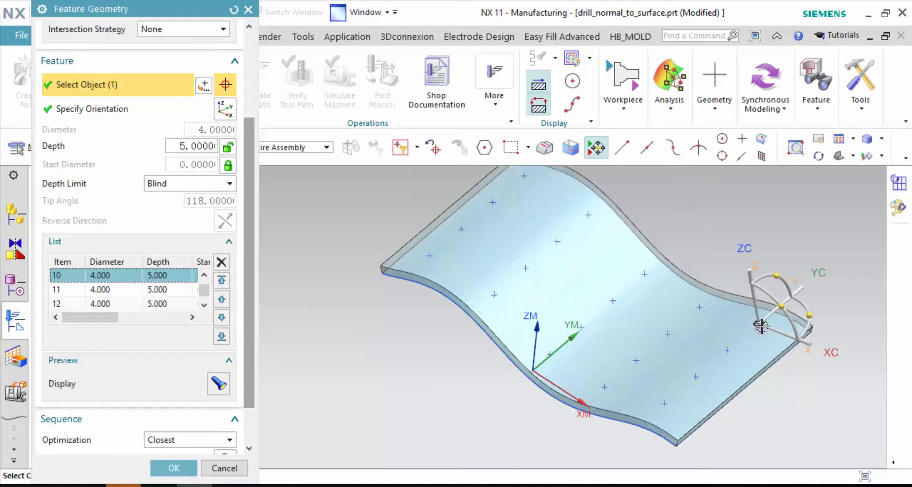
pyautogui.moveTo(705, 336); pyautogui.dragTo(723, 328, button='middle')
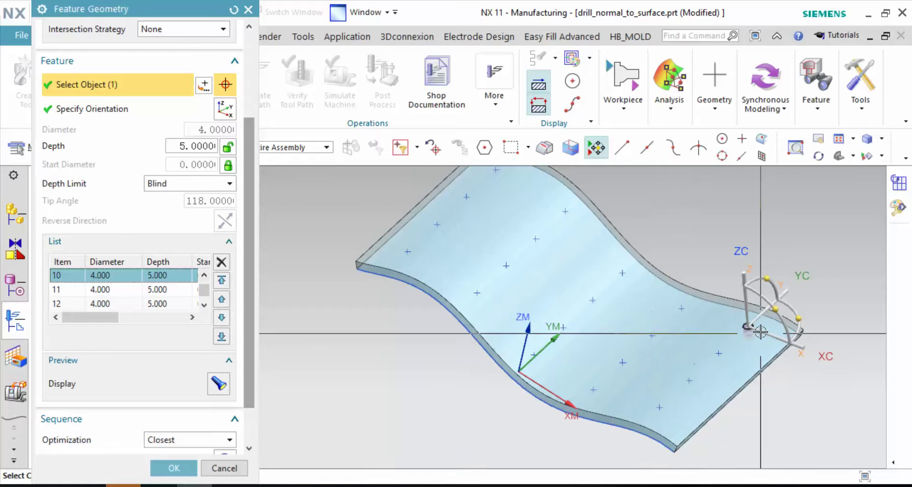
pyautogui.click(222, 280)
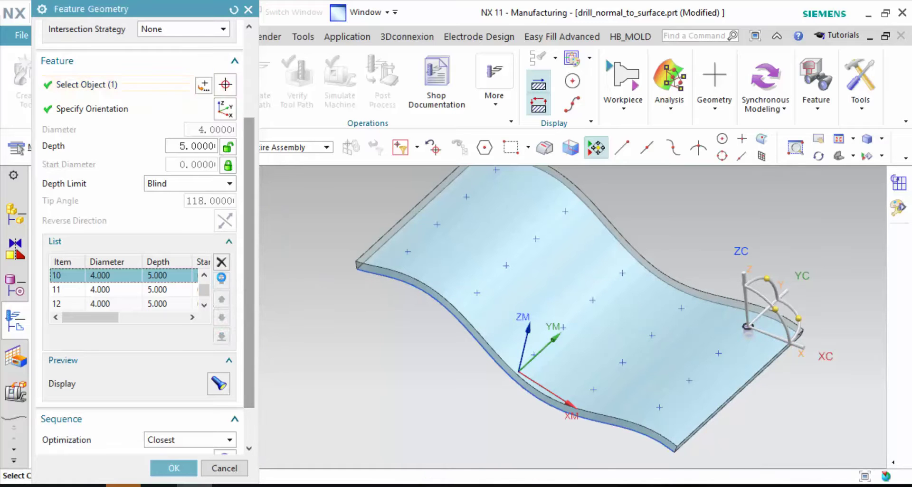
# Step: Select all 20 holes and reorder the list using Closest sequence optimization
pyautogui.click(156, 289)
pyautogui.hotkey('ctrl', 'a')
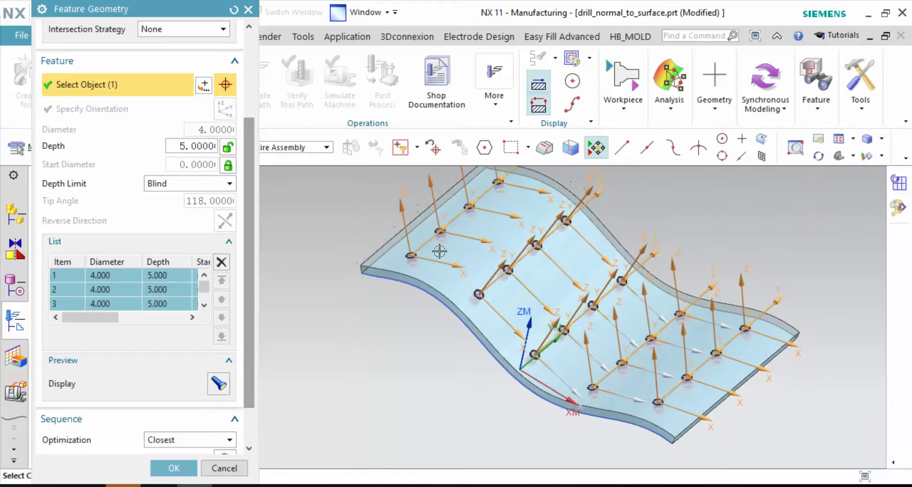
pyautogui.scroll(-2, 208, 422)
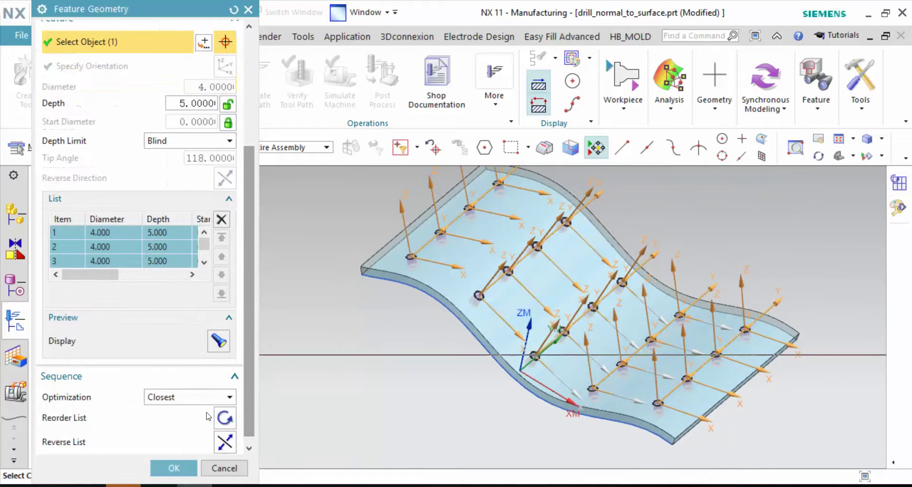
pyautogui.click(205, 404)
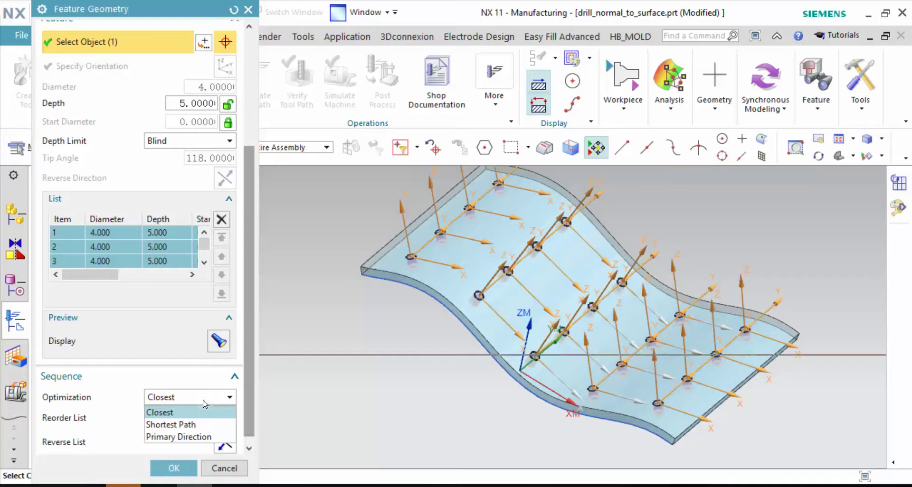
pyautogui.click(184, 413)
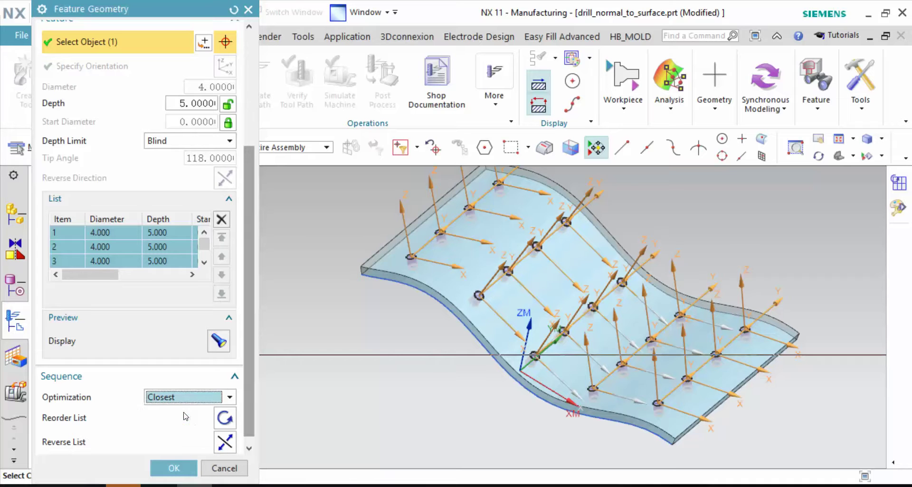
pyautogui.click(225, 419)
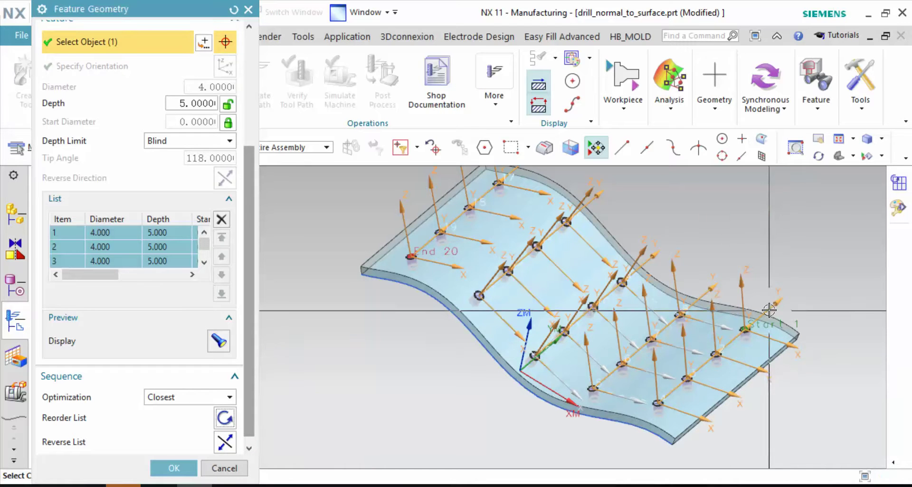
pyautogui.scroll(-1, 170, 394)
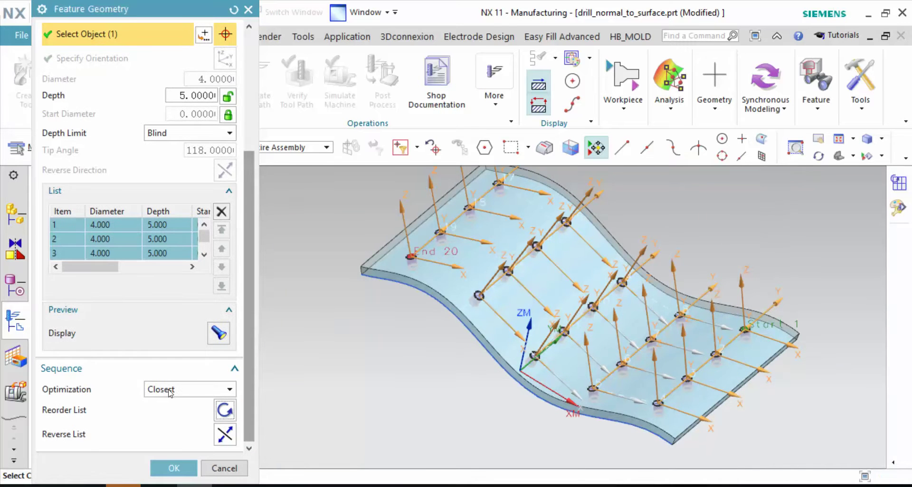
# Step: Confirm the hole geometry, regenerate the toolpath in the new order, and open Non Cutting Moves
pyautogui.click(171, 469)
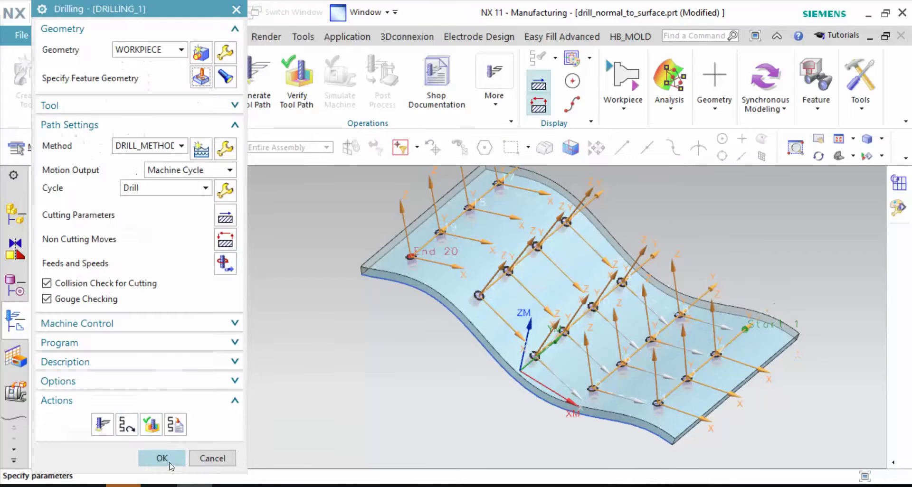
pyautogui.click(111, 430)
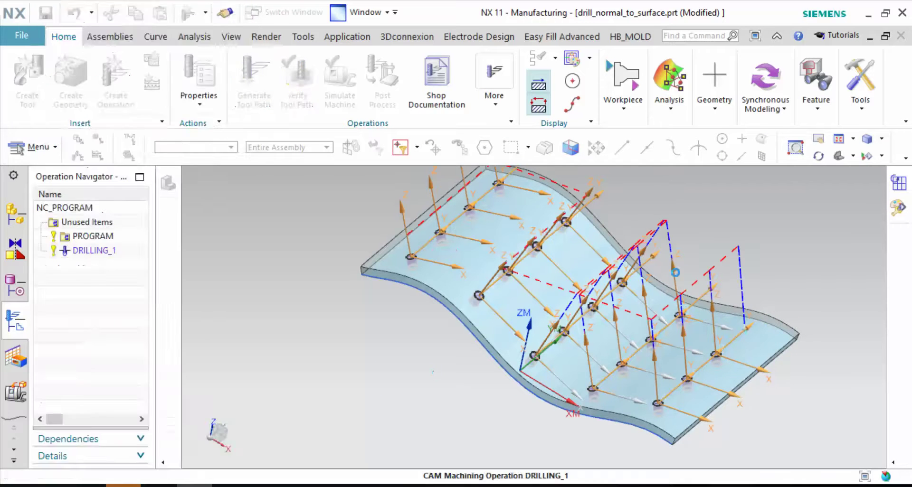
pyautogui.moveTo(698, 294)
pyautogui.mouseDown(button='middle')
pyautogui.moveTo(757, 278)
pyautogui.moveTo(777, 256)
pyautogui.moveTo(703, 306)
pyautogui.moveTo(689, 304)
pyautogui.mouseUp(button='middle')
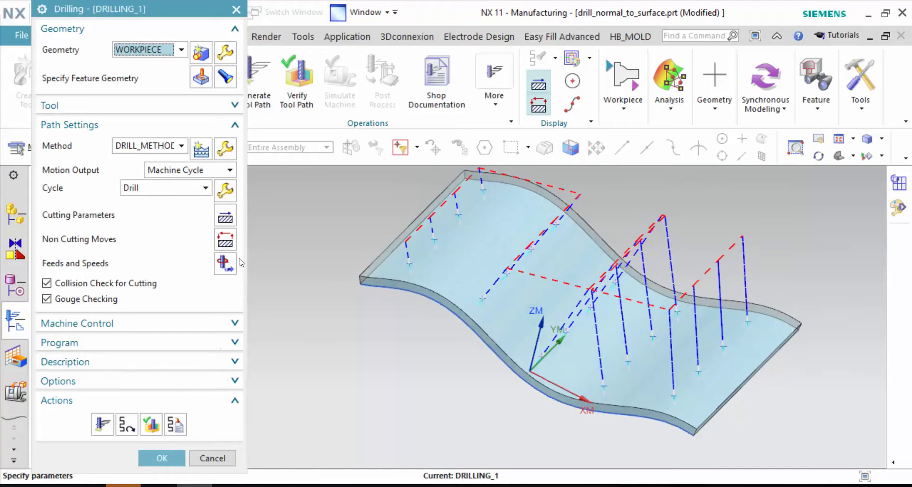
pyautogui.click(225, 239)
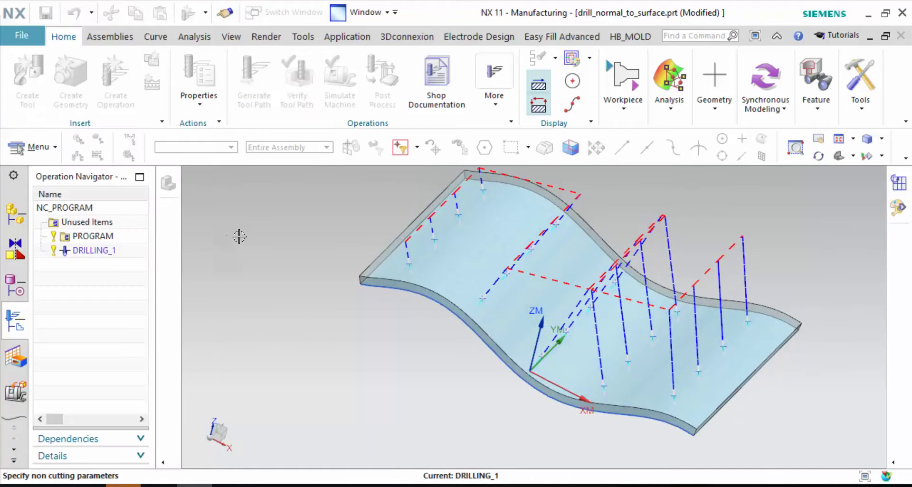
pyautogui.moveTo(332, 266)
pyautogui.mouseDown(button='middle')
pyautogui.moveTo(460, 295)
pyautogui.moveTo(271, 181)
pyautogui.mouseUp(button='middle')
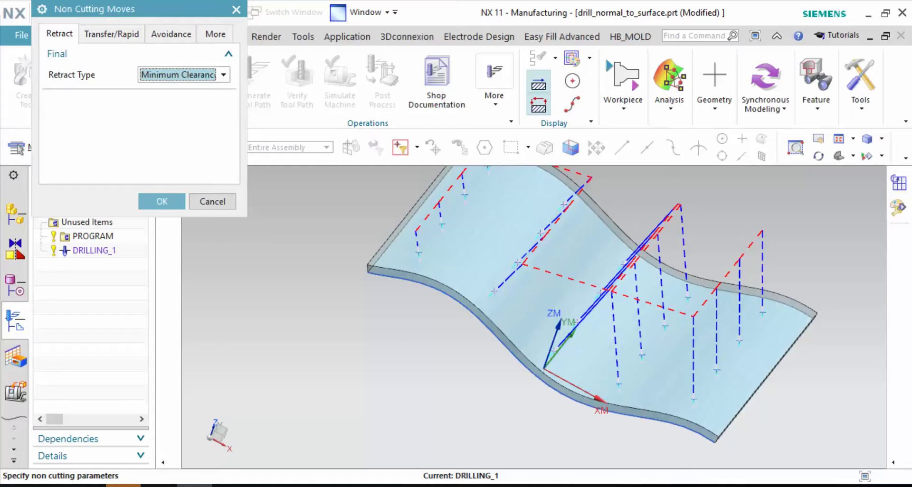
# Step: Set Transfer/Rapid to Lowest Safe Z Type with safe clearance 10 and max tool axis change 90
pyautogui.click(124, 35)
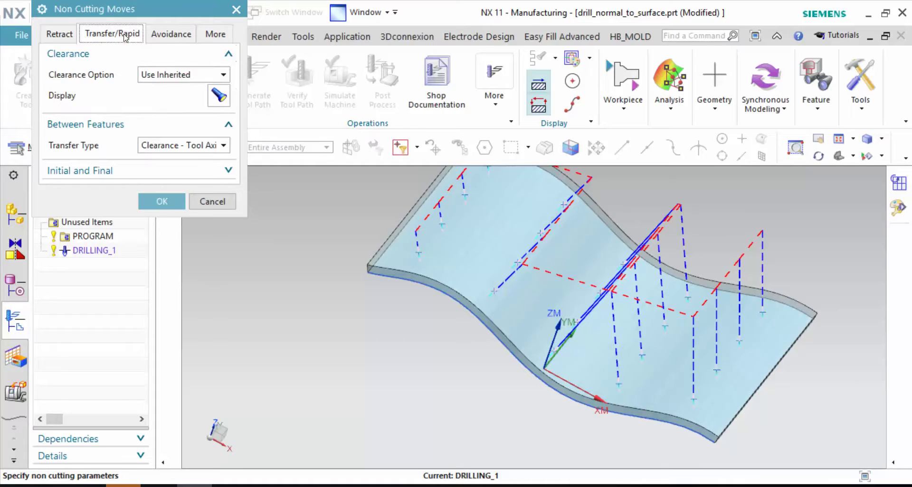
pyautogui.moveTo(165, 77)
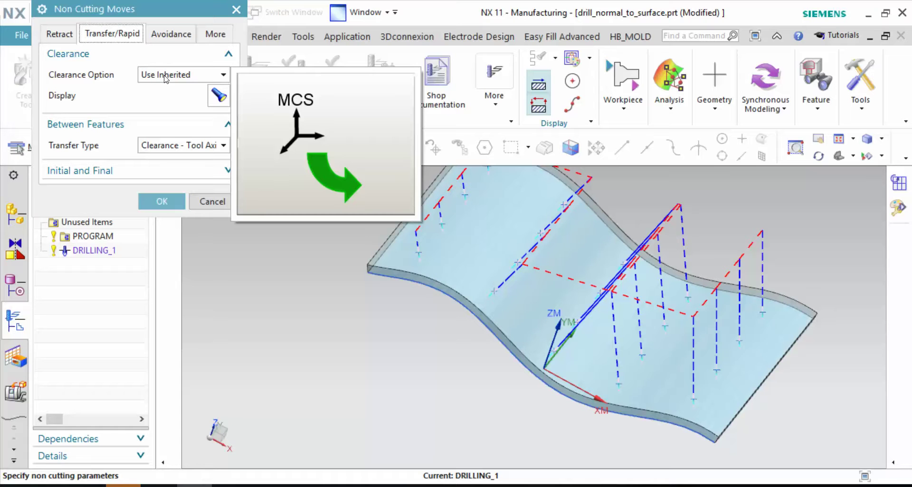
pyautogui.click(166, 145)
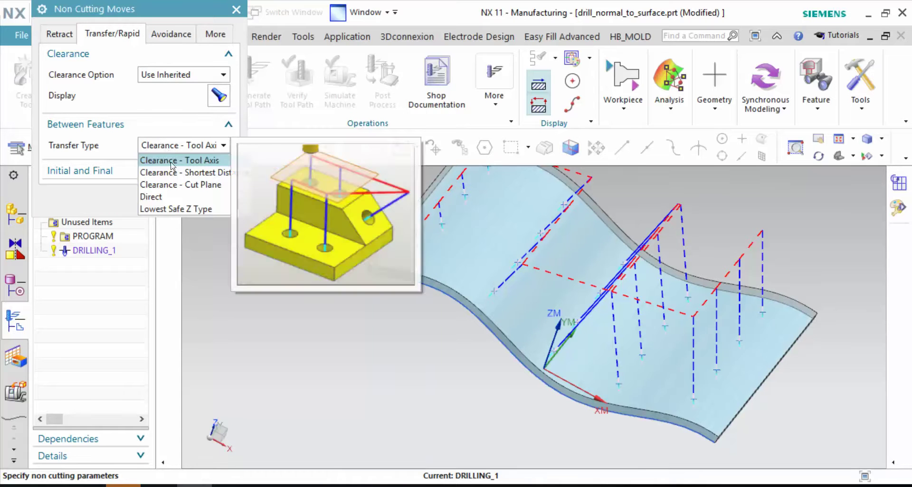
pyautogui.click(195, 213)
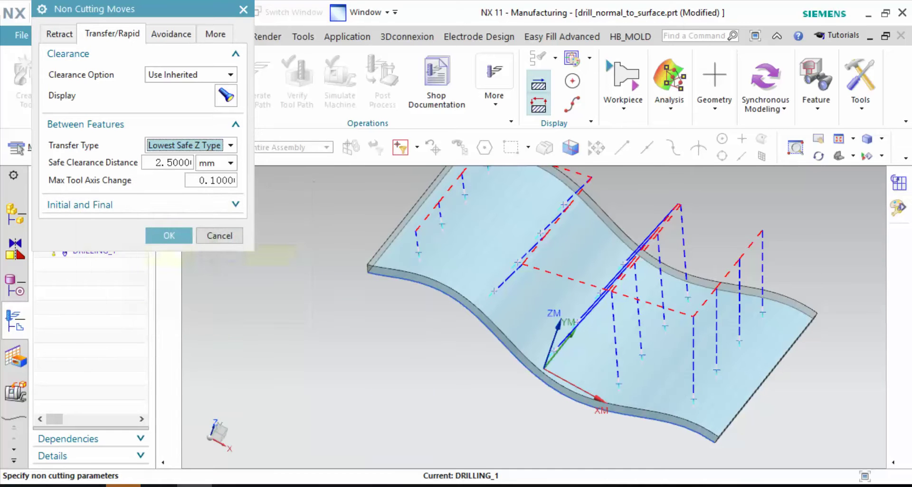
pyautogui.click(162, 160)
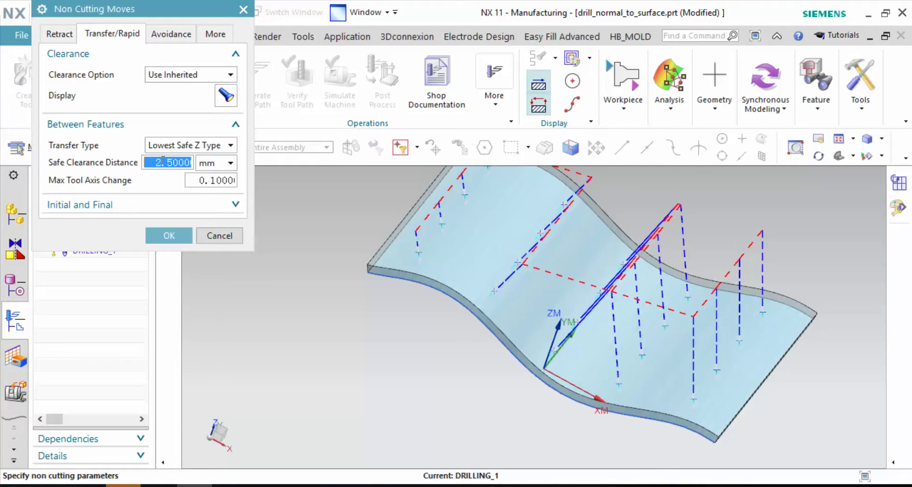
pyautogui.write('10')
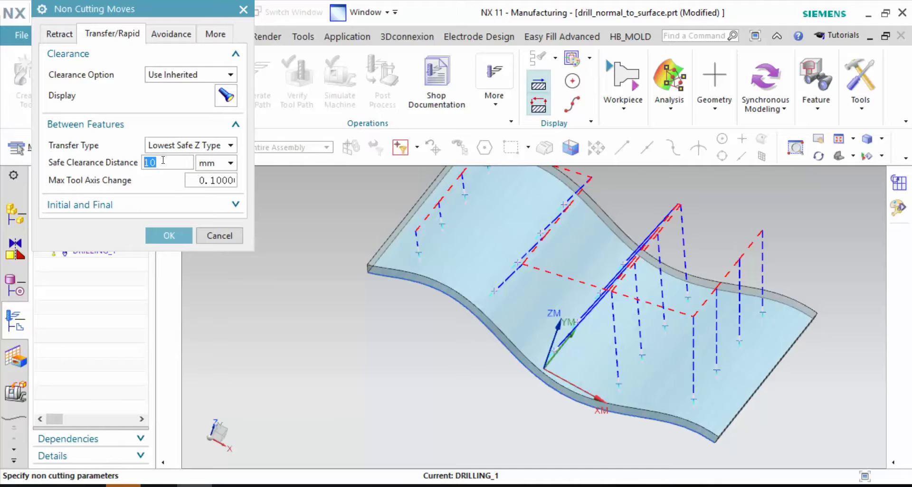
pyautogui.click(222, 185)
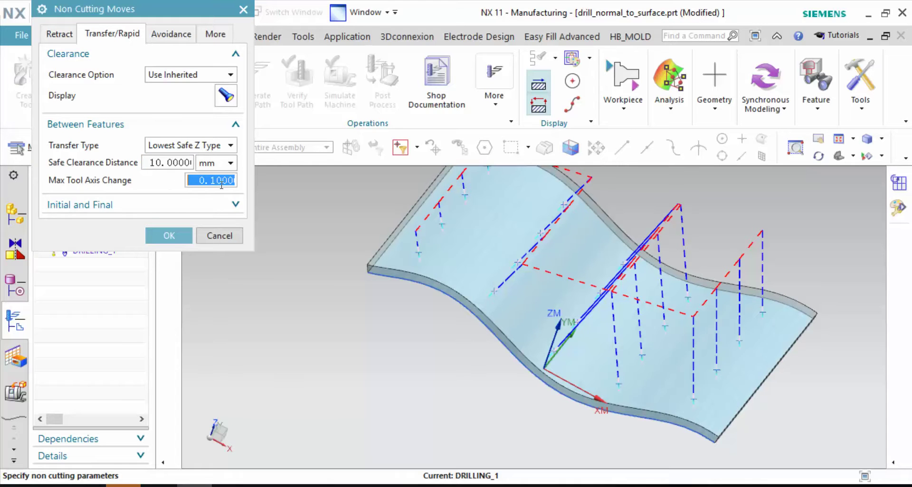
pyautogui.write('90')
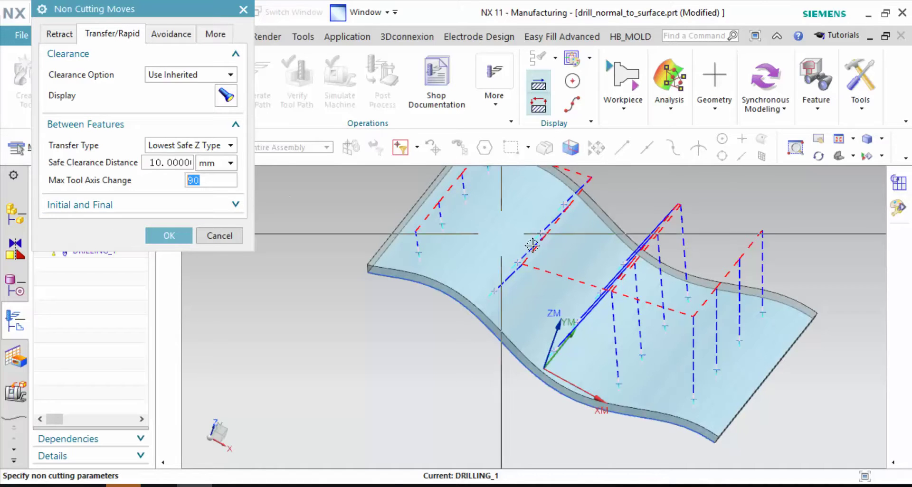
pyautogui.click(173, 236)
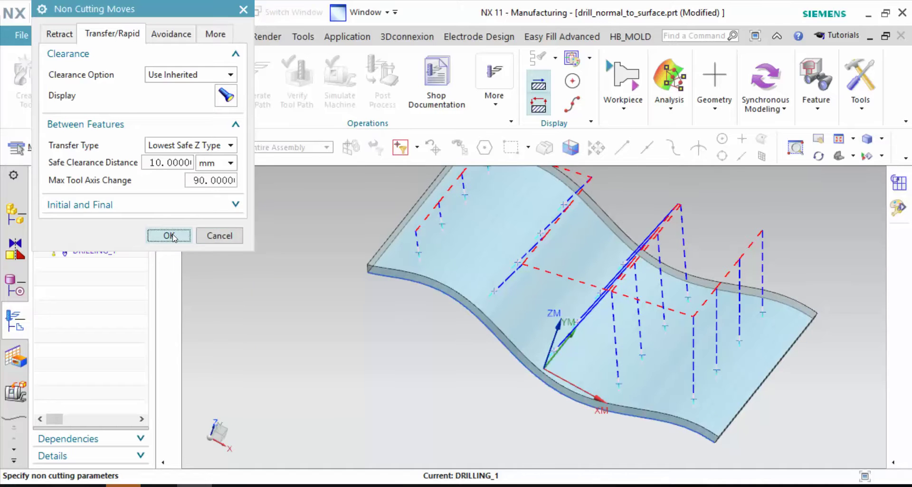
pyautogui.click(173, 236)
# Step: Regenerate the DRILLING_1 toolpath with the low transfers and open its Tool Path Visualization replay
pyautogui.click(102, 424)
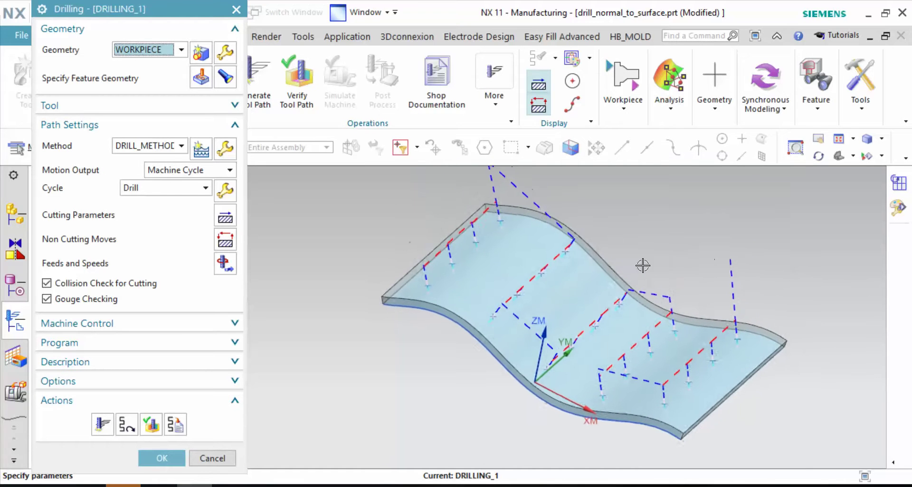
pyautogui.click(162, 459)
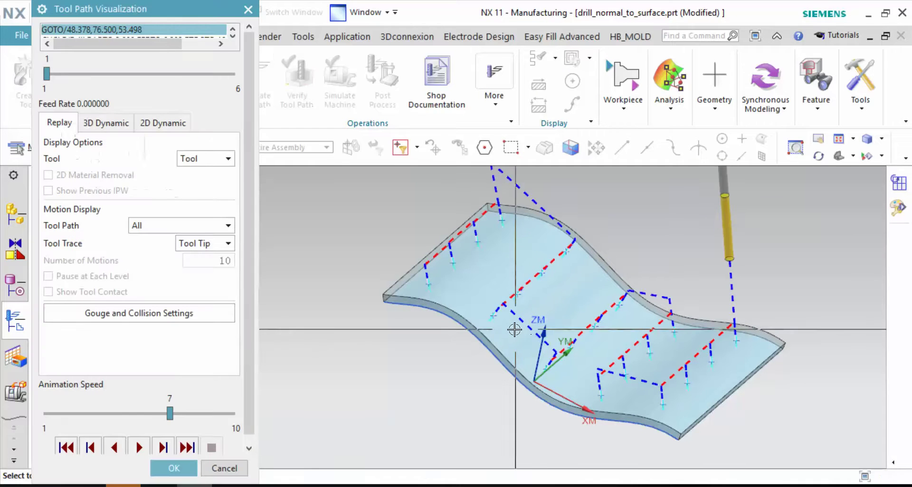
# Step: Play the drill replay at speed 1, raise it to 4, then close it and accept DRILLING_1
pyautogui.moveTo(169, 413); pyautogui.dragTo(48, 413)
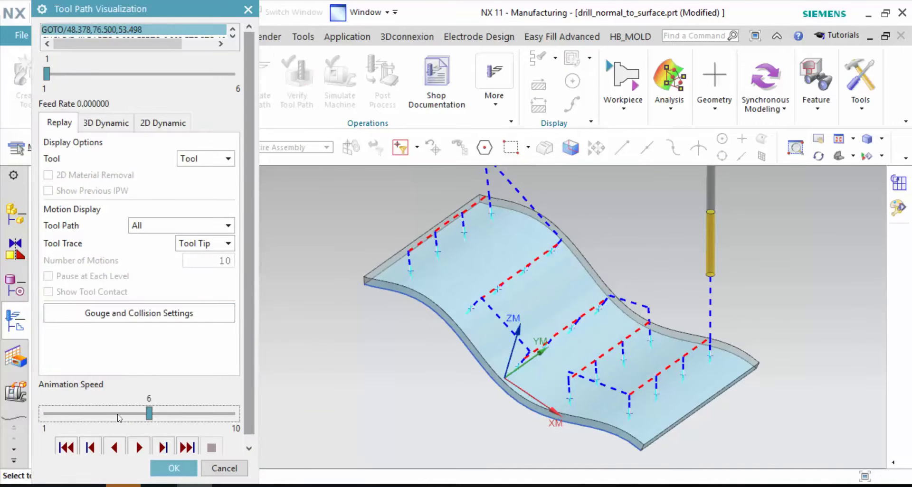
pyautogui.click(142, 450)
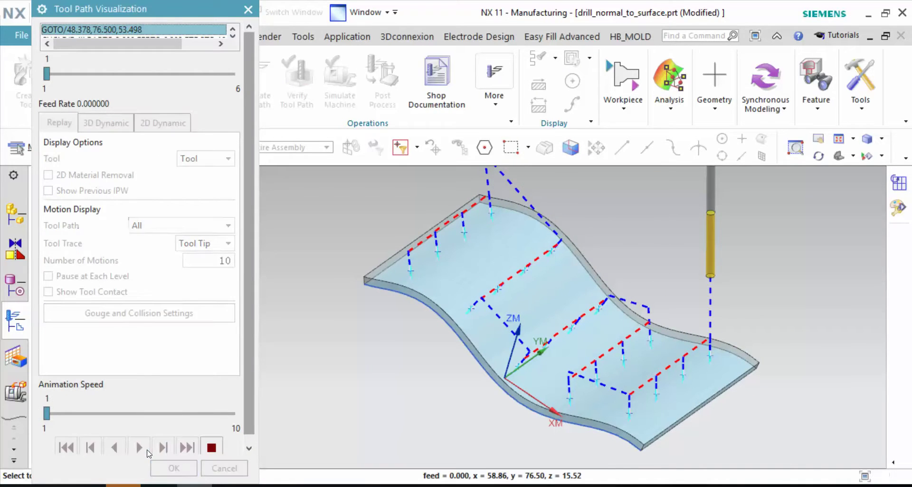
pyautogui.click(84, 415)
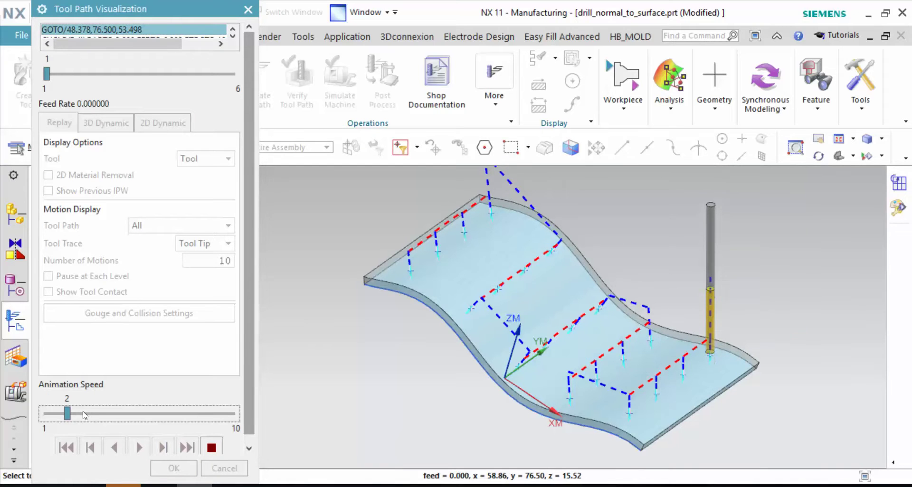
pyautogui.click(92, 416)
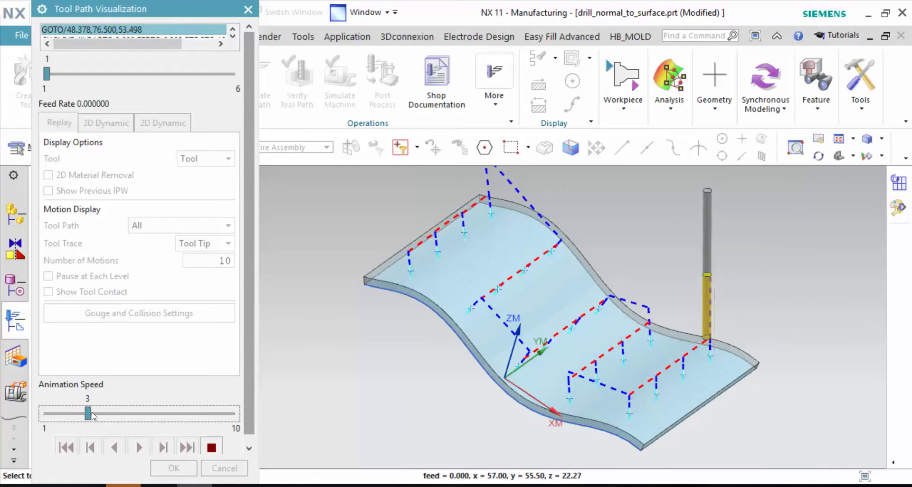
pyautogui.click(117, 417)
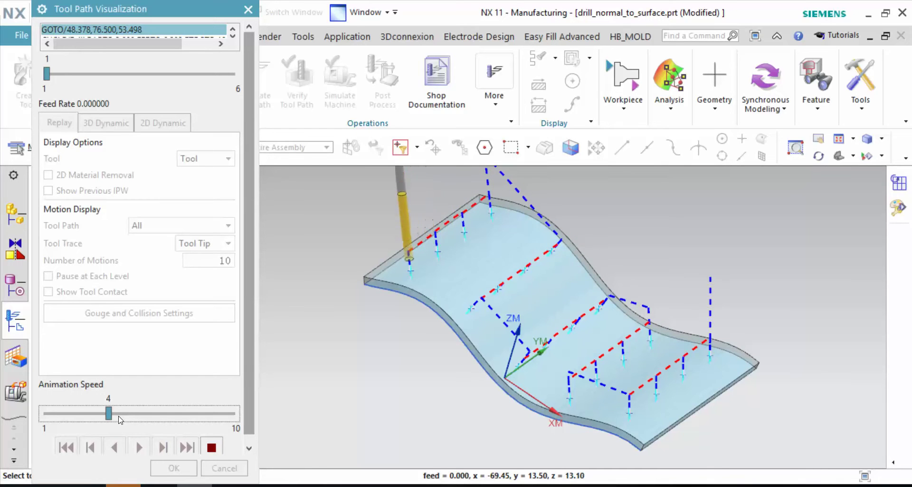
pyautogui.click(179, 464)
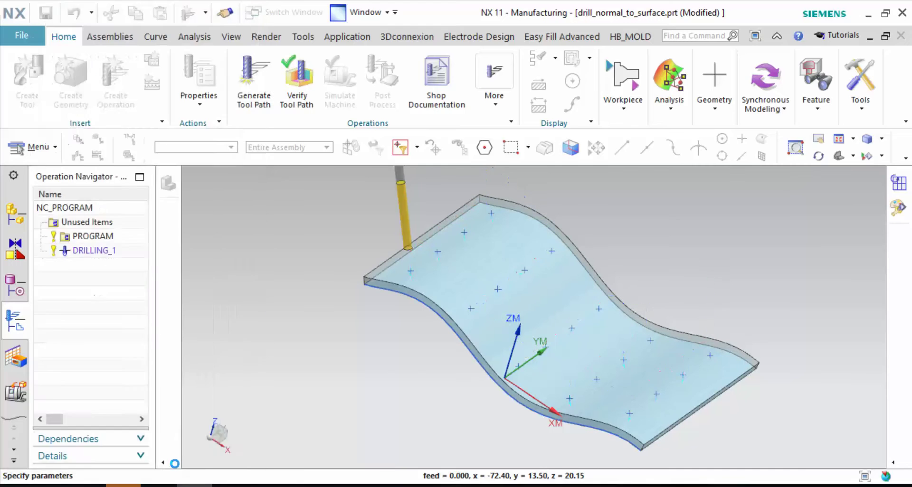
pyautogui.click(168, 464)
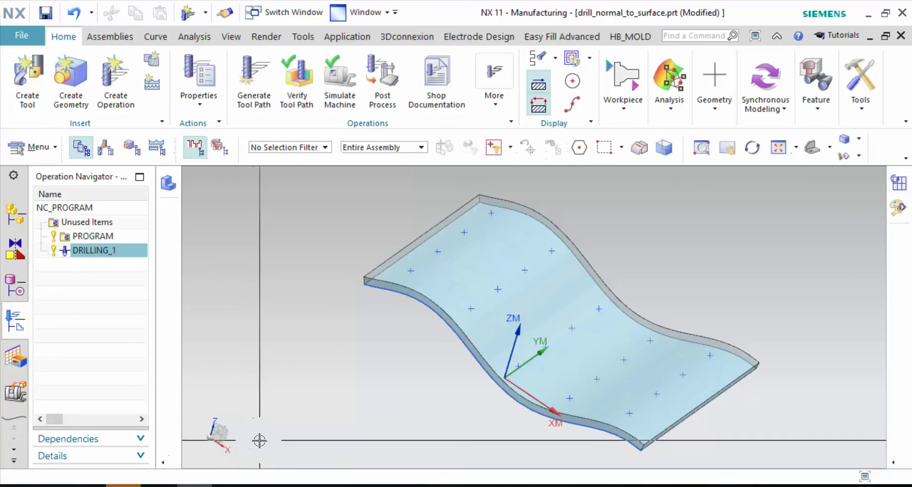